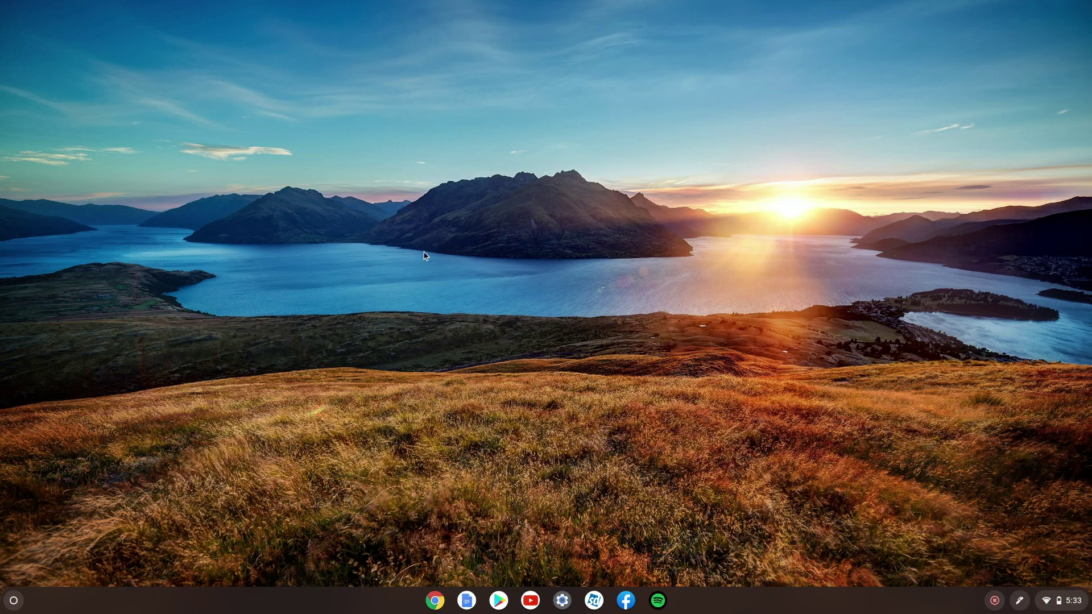
# Turn on Enable ADB debugging under Developers > Linux development environment > Develop Android apps.
pyautogui.click(560, 600)
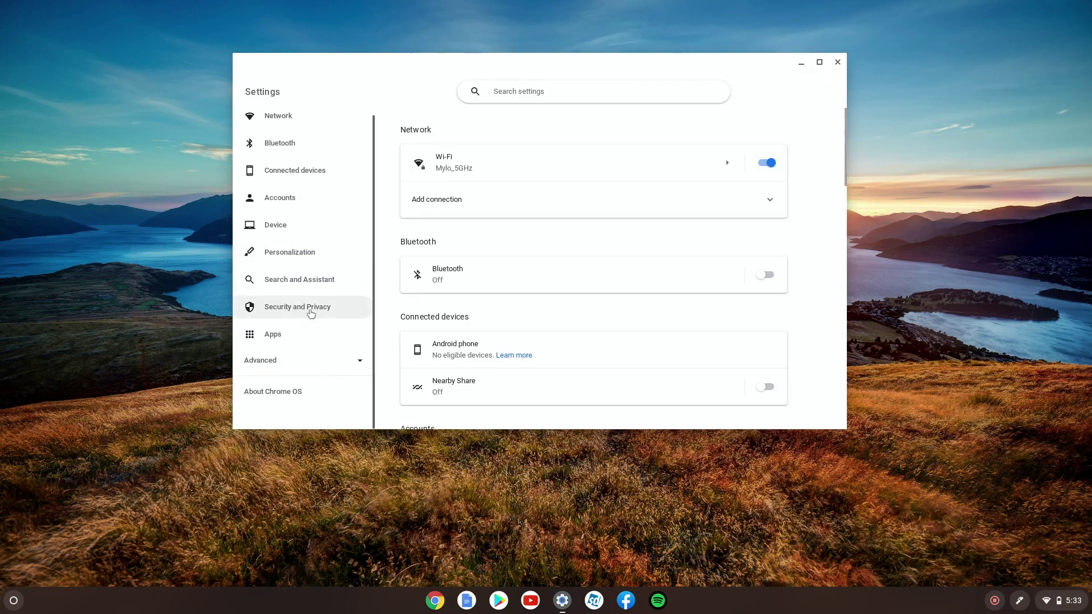
pyautogui.click(268, 368)
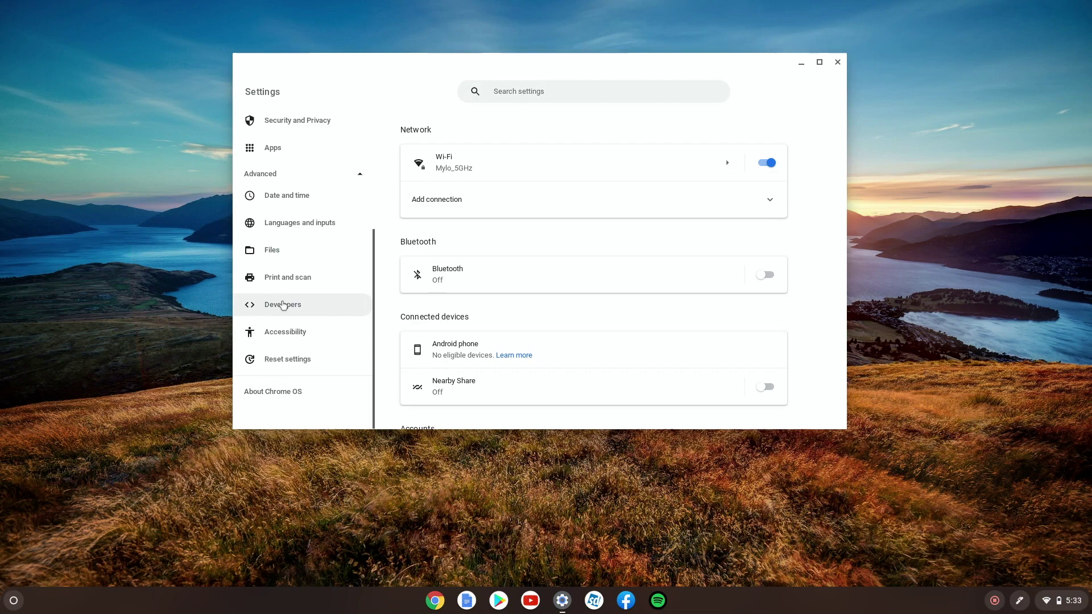
pyautogui.click(288, 305)
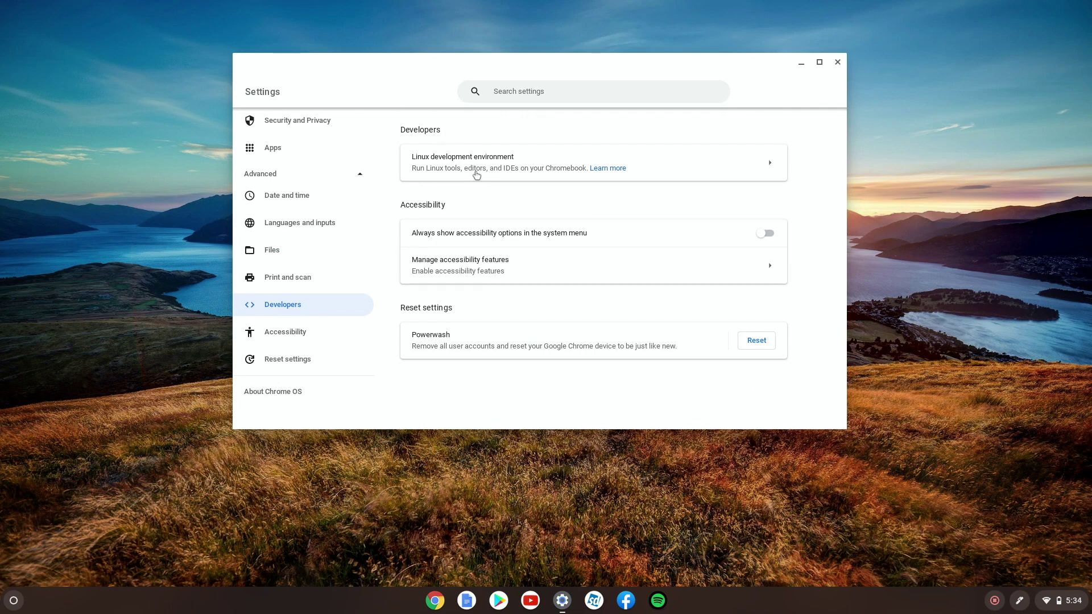
pyautogui.click(477, 175)
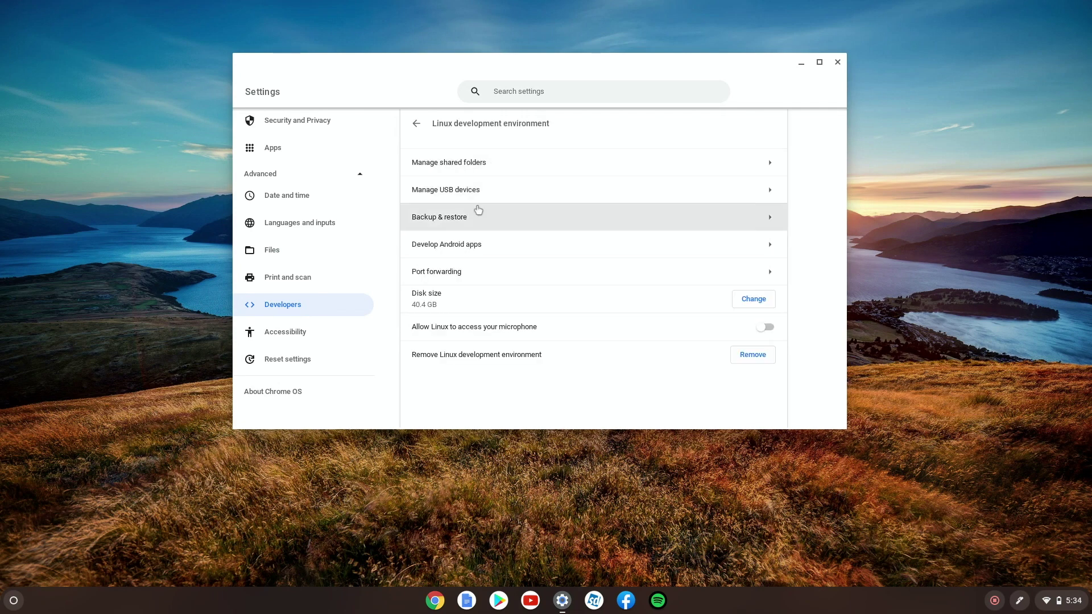
pyautogui.click(489, 249)
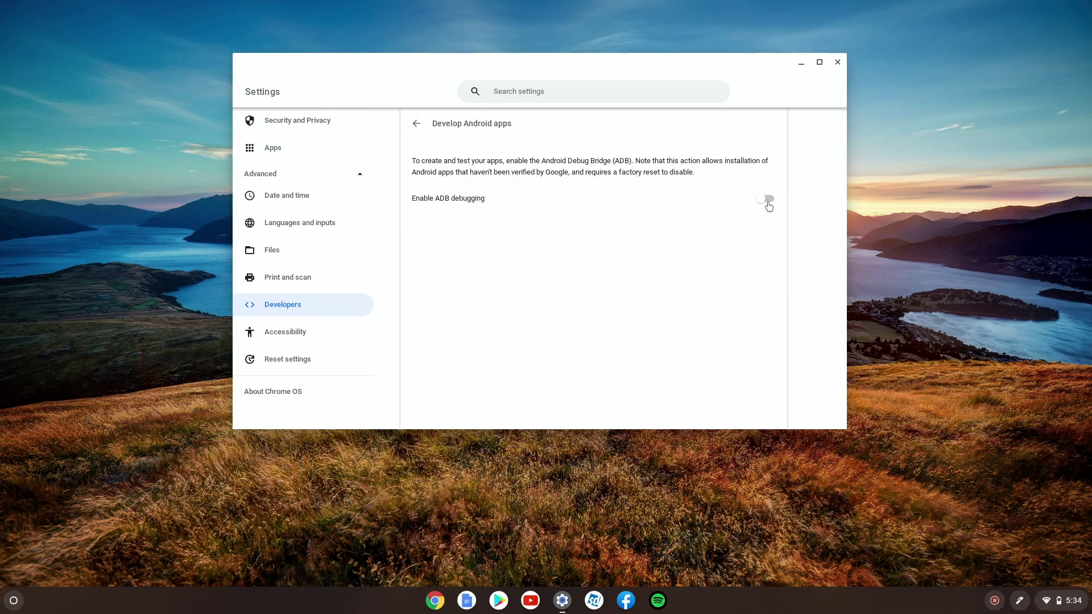
pyautogui.click(767, 199)
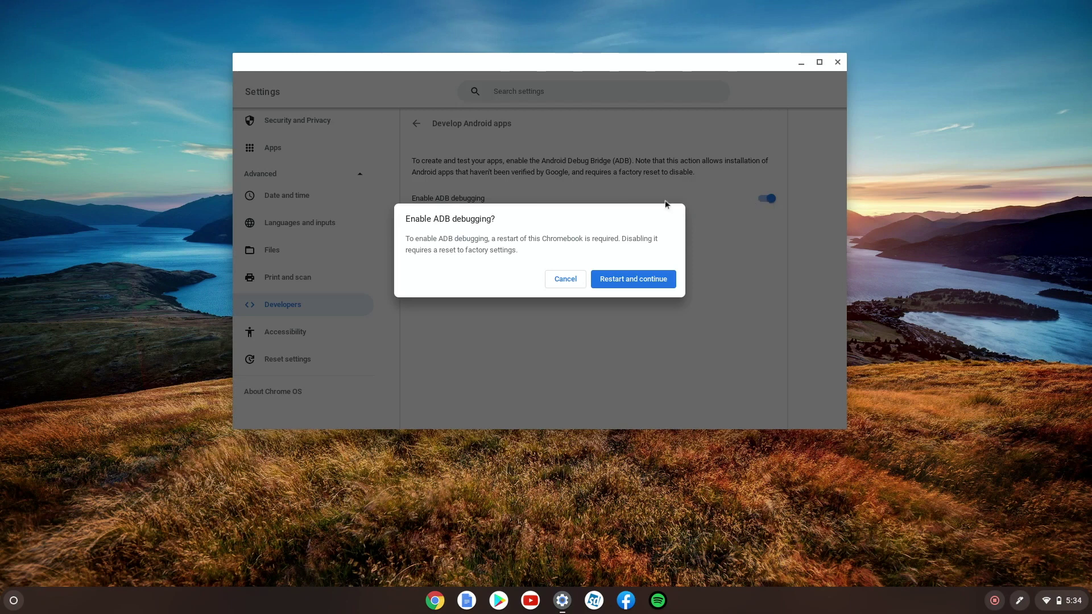
# Confirm Restart and continue so the Chromebook reboots with ADB debugging enabled, then reopen Settings.
pyautogui.click(629, 279)
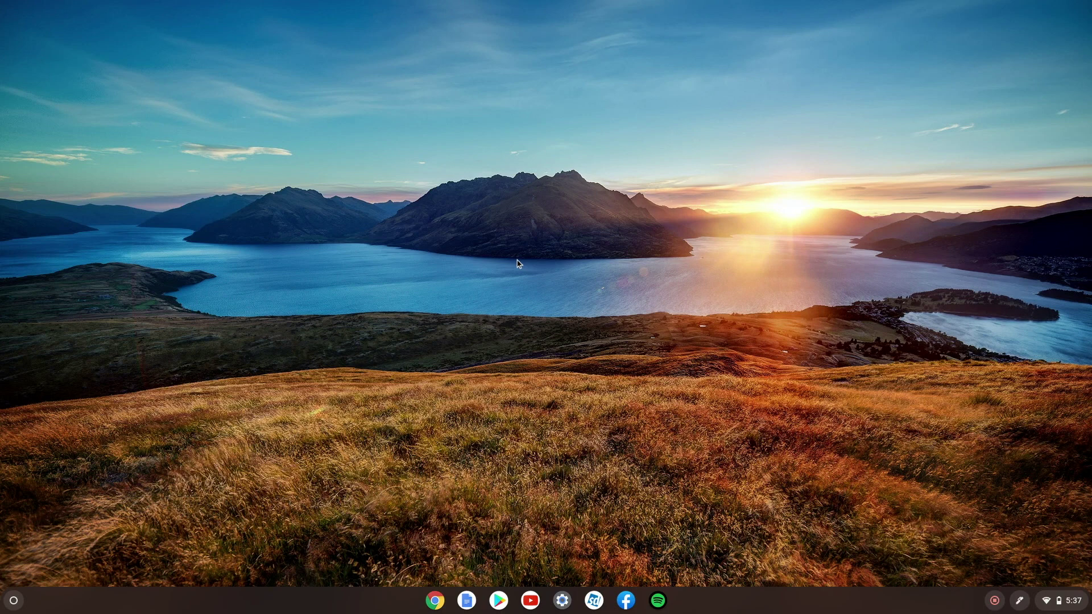
pyautogui.click(553, 612)
# Navigate back to Advanced > Developers > Linux development environment > Develop Android apps to verify the ADB toggle.
pyautogui.click(282, 312)
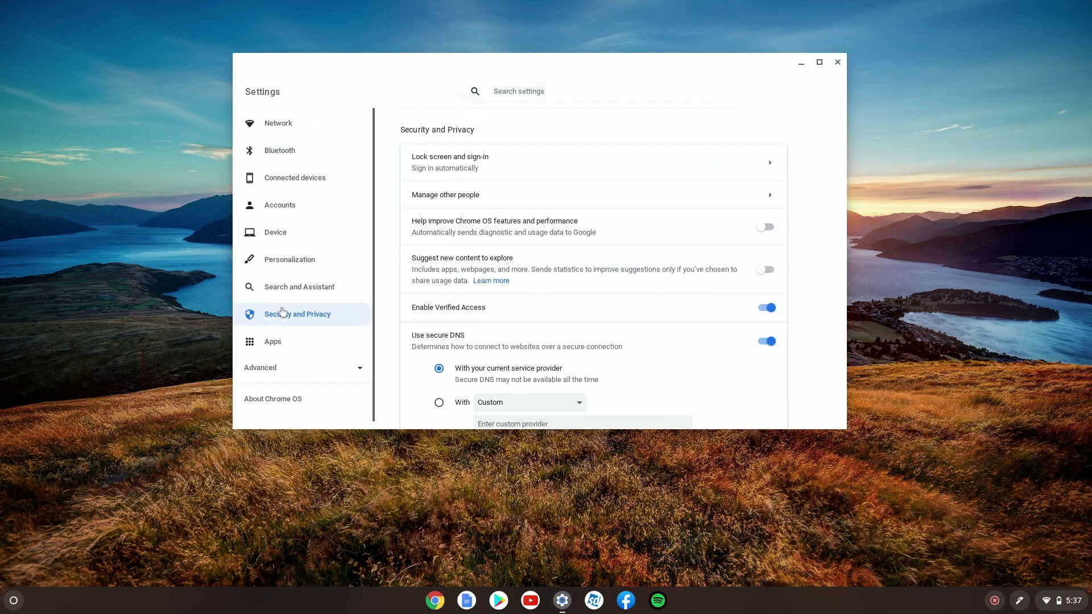
pyautogui.click(269, 366)
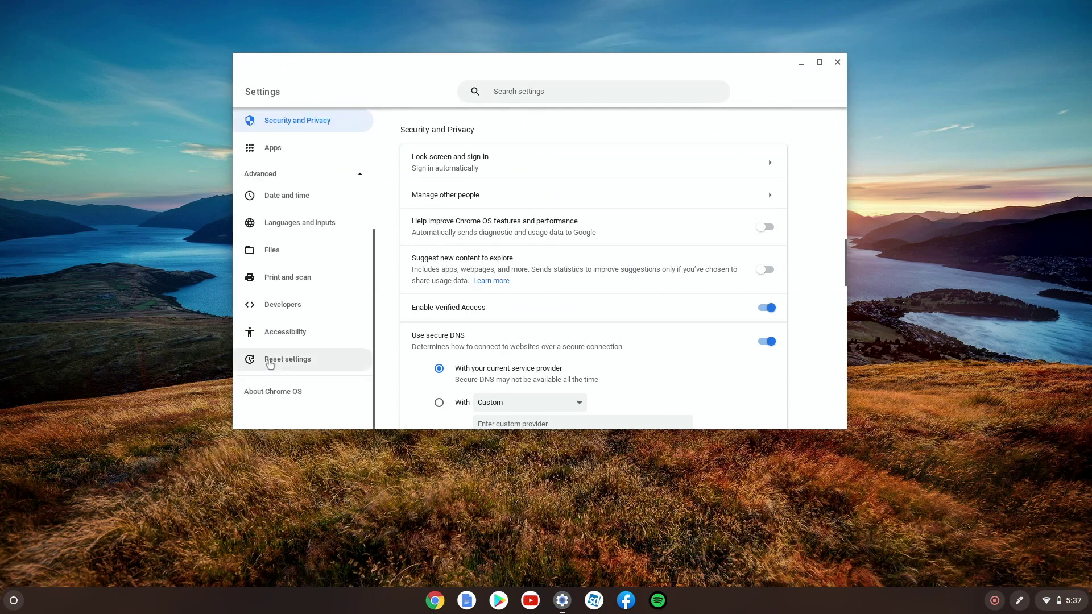
pyautogui.click(282, 309)
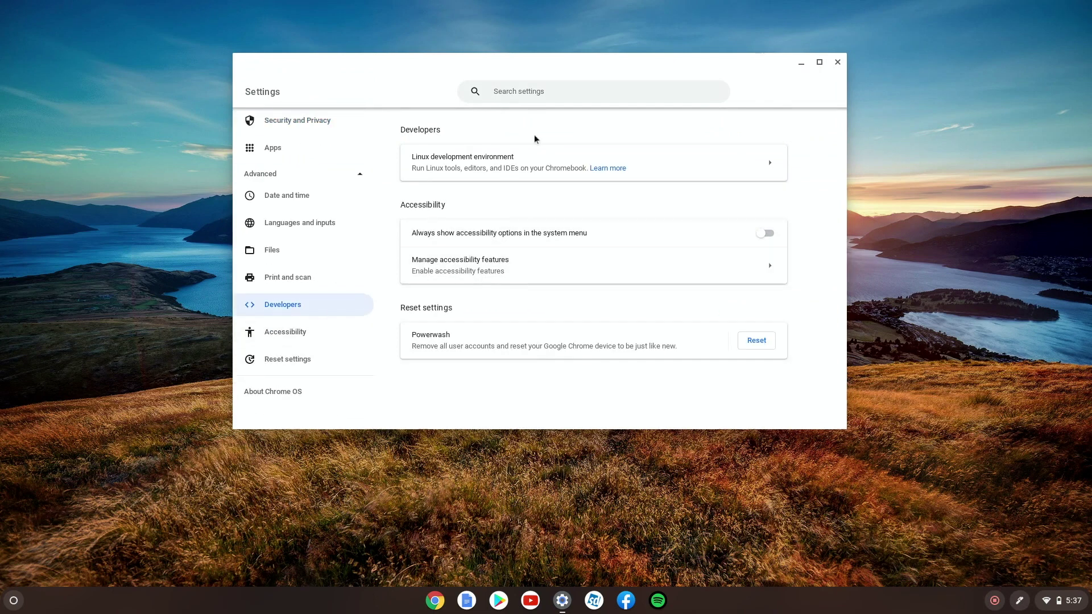
pyautogui.click(430, 173)
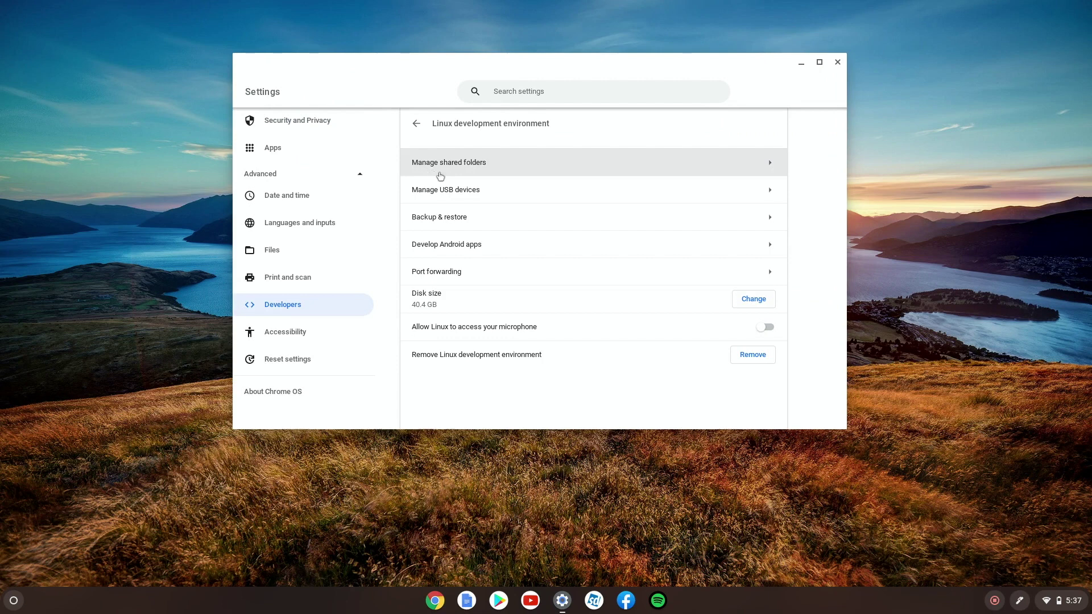
pyautogui.click(468, 248)
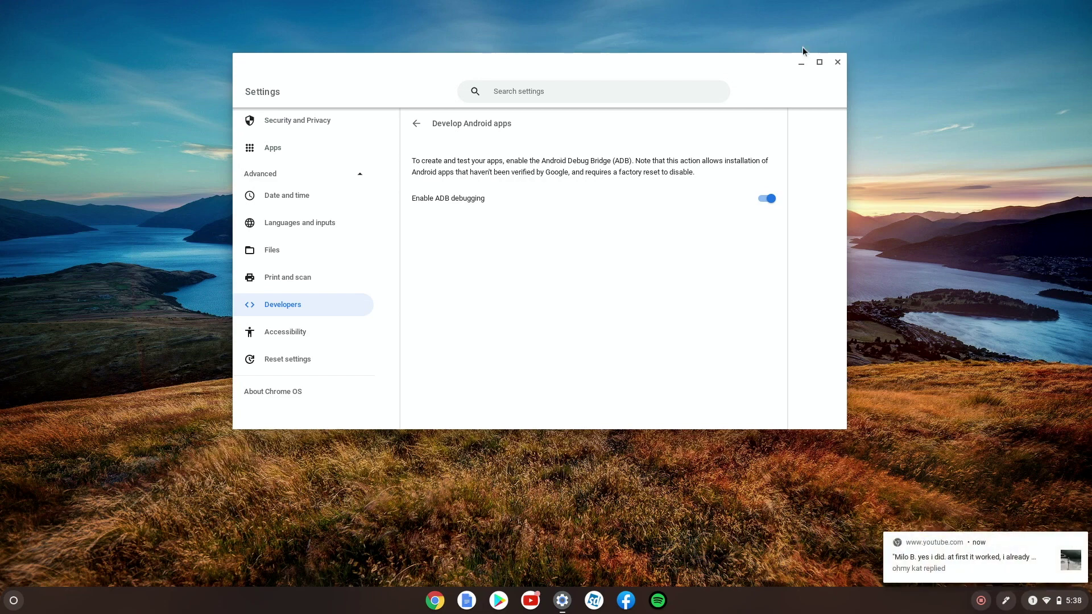
# Close Settings and launch Terminal from the Linux apps folder in the launcher.
pyautogui.click(837, 62)
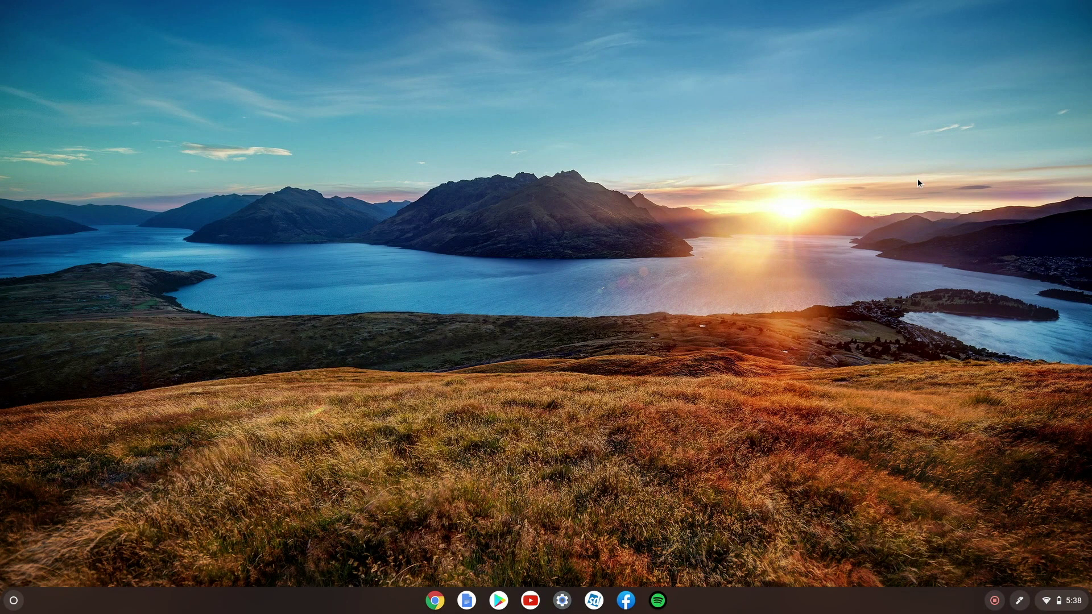
pyautogui.press('super')
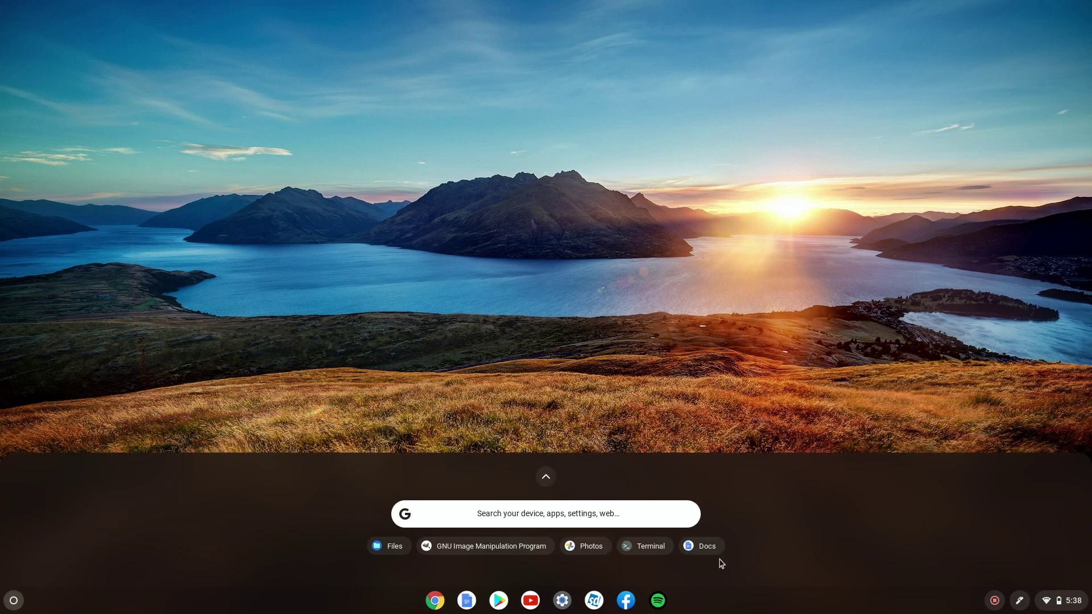
pyautogui.scroll(-2, 703, 590)
pyautogui.scroll(-3, 618, 469)
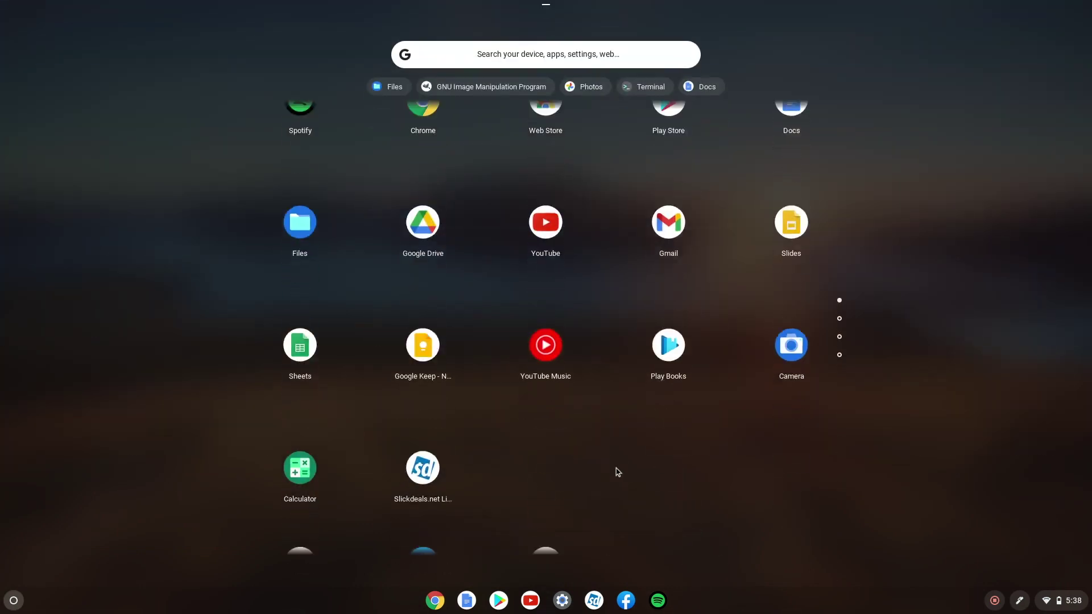
pyautogui.scroll(-4, 618, 472)
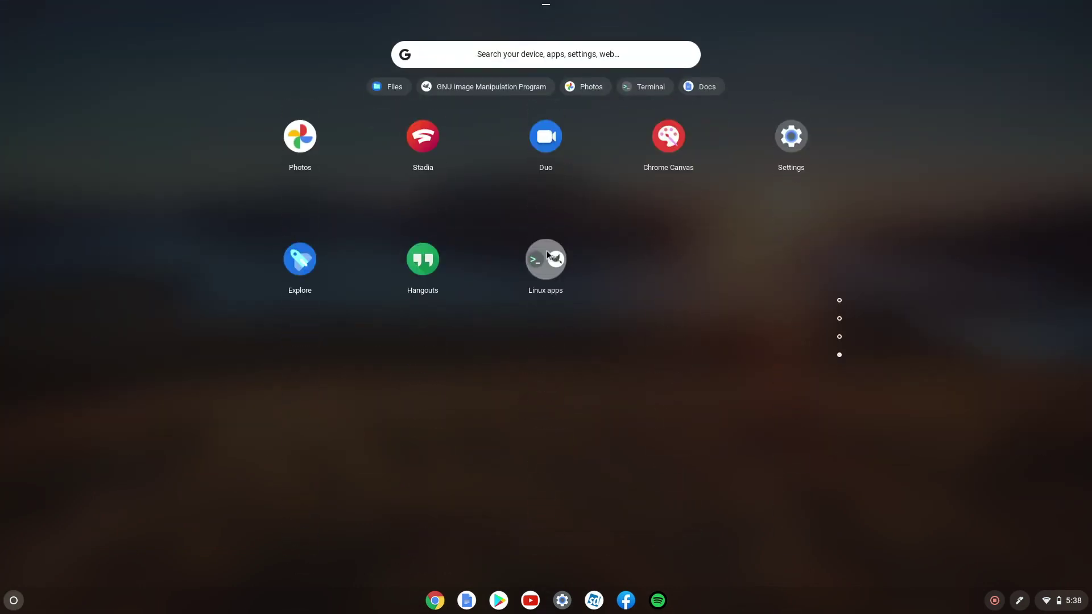
pyautogui.click(544, 252)
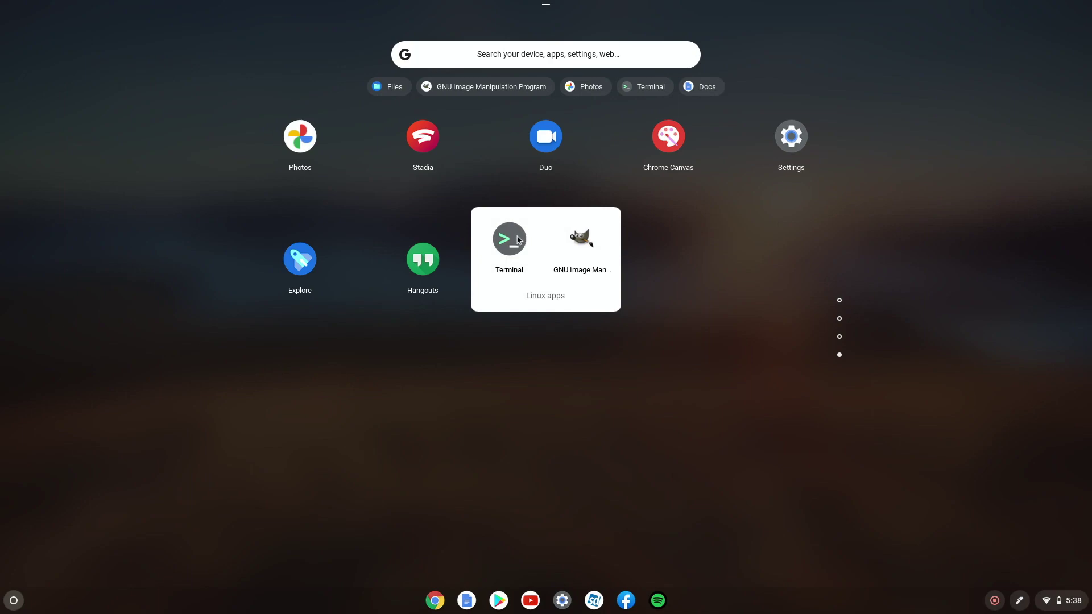
pyautogui.click(518, 239)
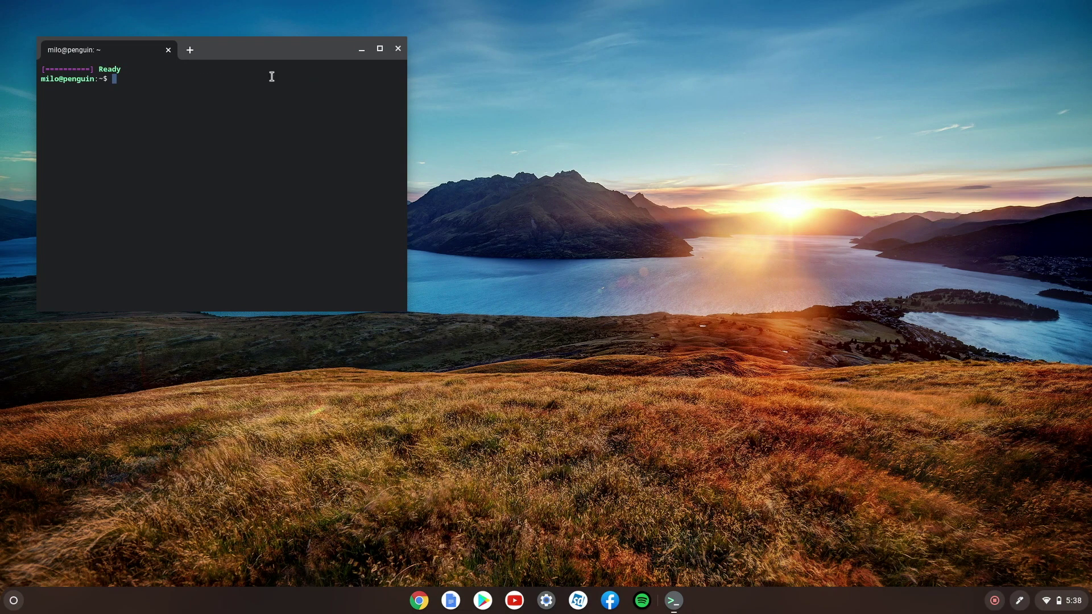
# Run 'sudo apt-get install android-tools-adb -y' to install adb.
pyautogui.write('sudo apt-get install android-')
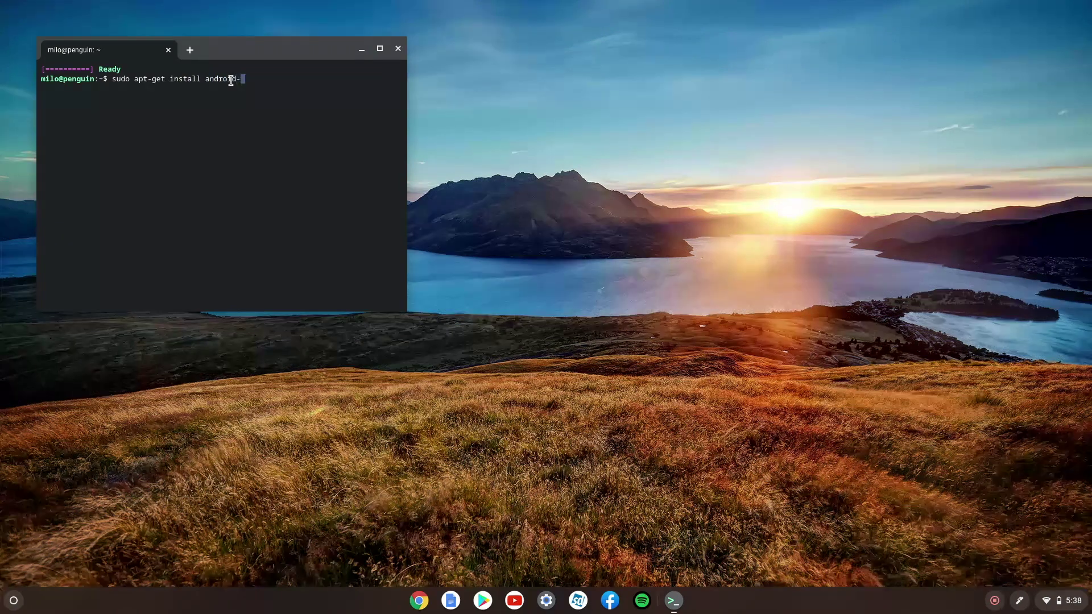
pyautogui.write('tools-adb -y')
pyautogui.press('Return')
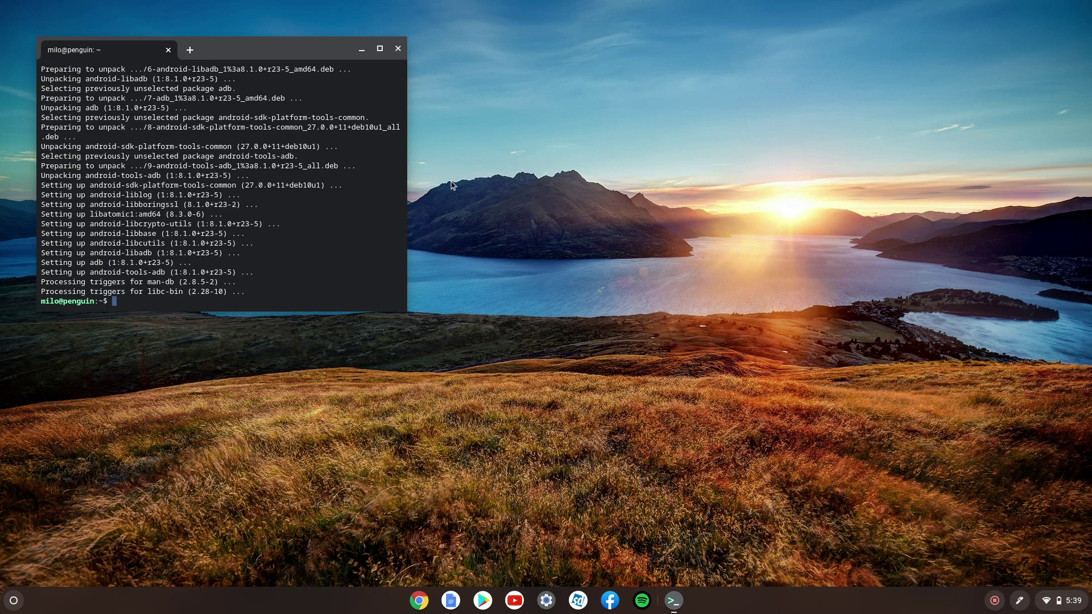
# Run 'adb connect 100.115.92.2:5555', correcting the mistyped address along the way.
pyautogui.write('adb connect 100.114.')
pyautogui.press('BackSpace')
pyautogui.press('BackSpace')
pyautogui.write('5.92.2:5555')
pyautogui.press('Return')
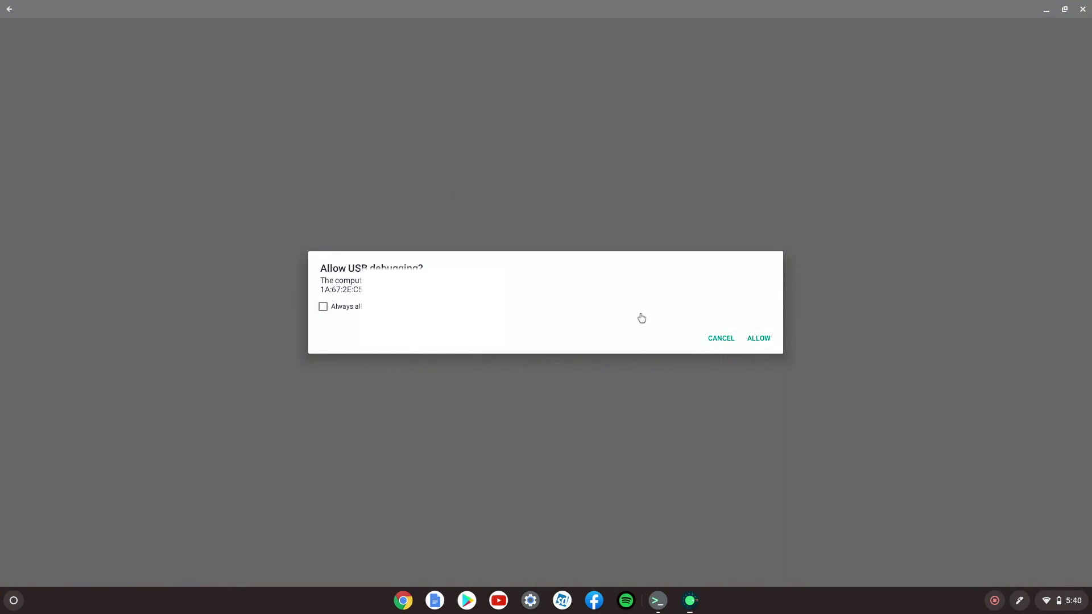
# Tick Always allow and approve the Allow USB debugging prompt so adb connects to 100.115.92.2:5555.
pyautogui.click(323, 306)
pyautogui.click(768, 340)
pyautogui.click(323, 306)
pyautogui.click(762, 341)
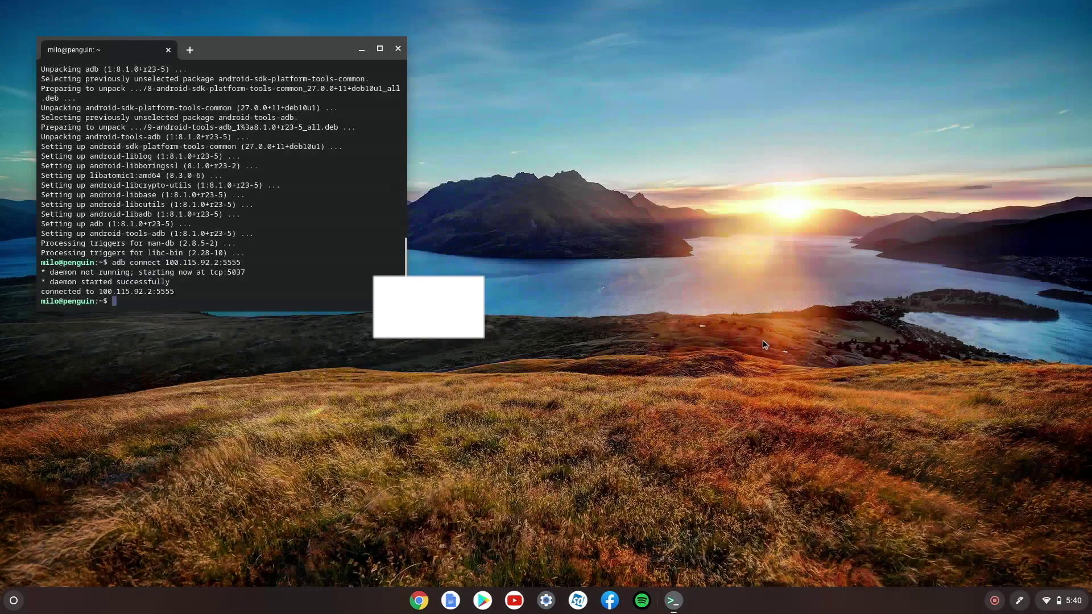